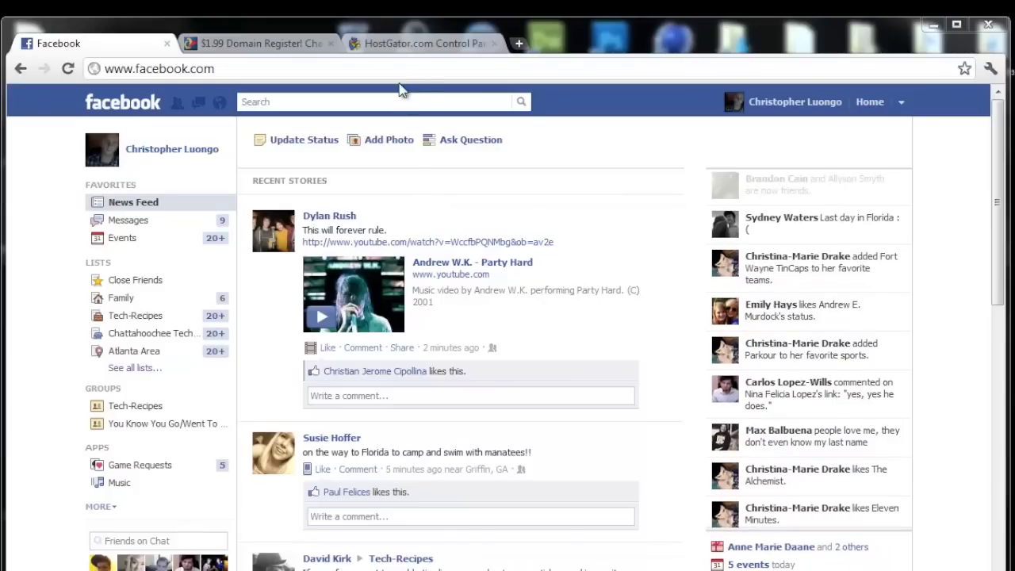
Search Facebook for 'developer' and open the Developer app.
left_click(385, 104)
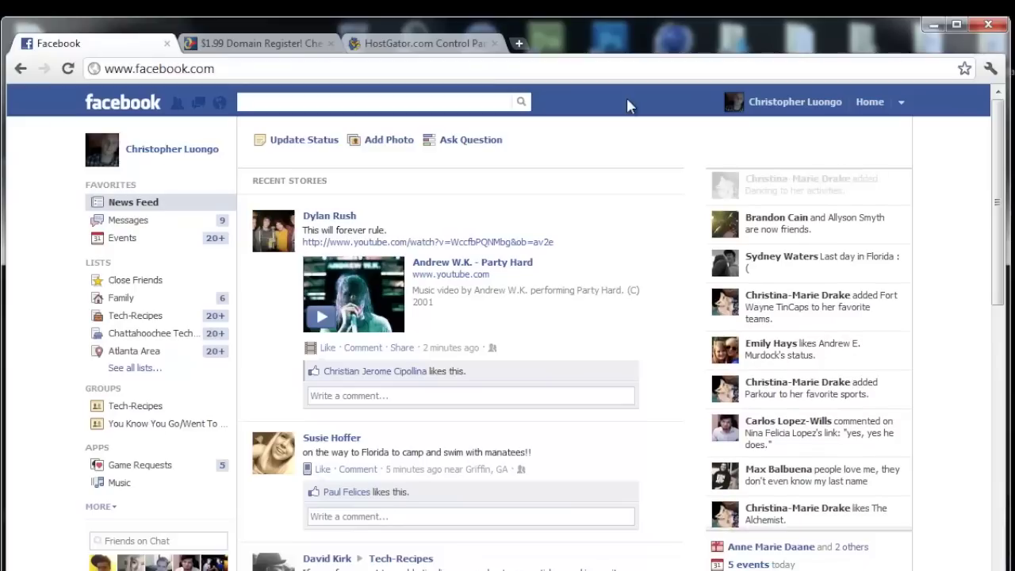
type("dev")
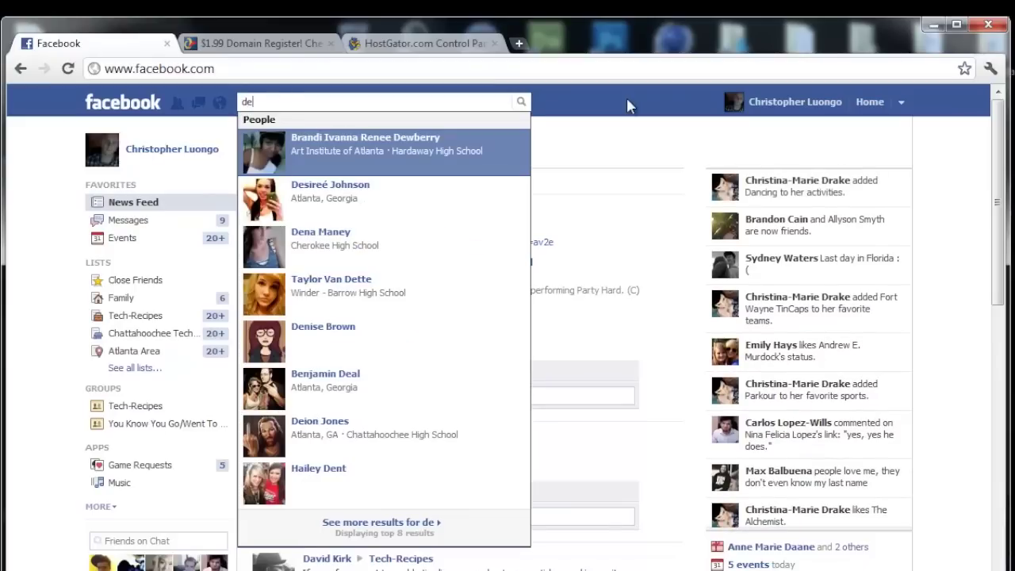
type("eloper")
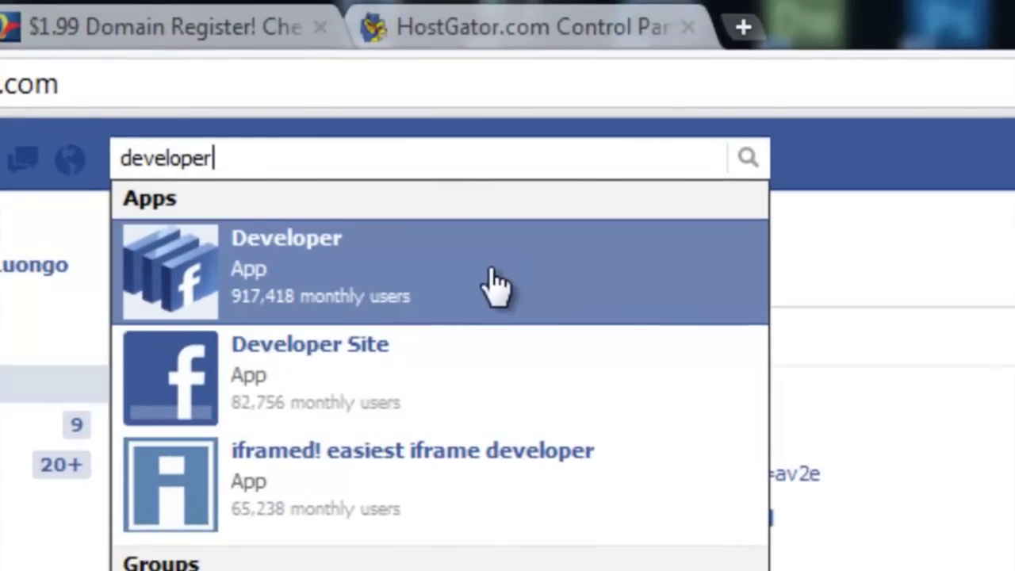
left_click(491, 282)
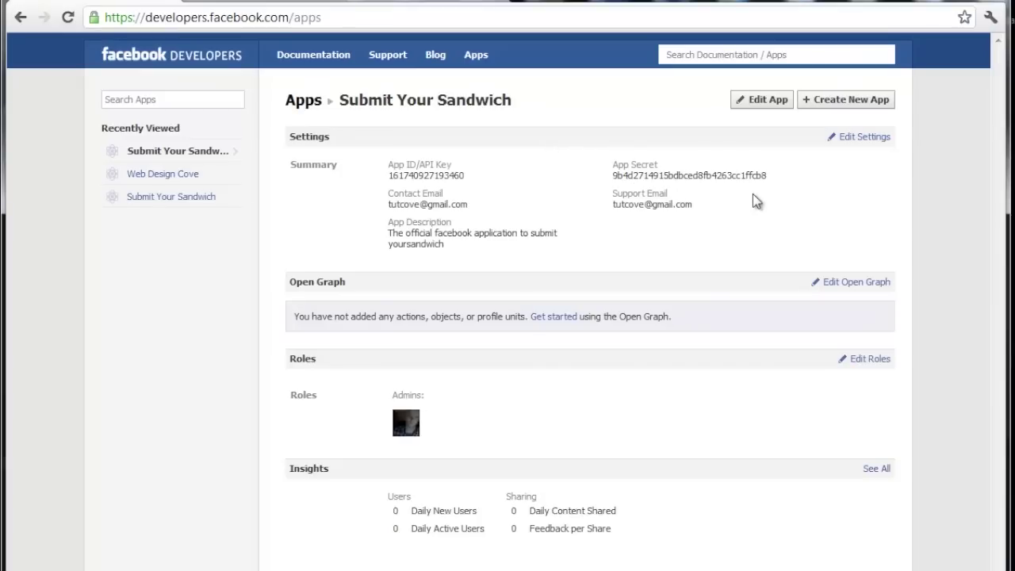
left_click(837, 105)
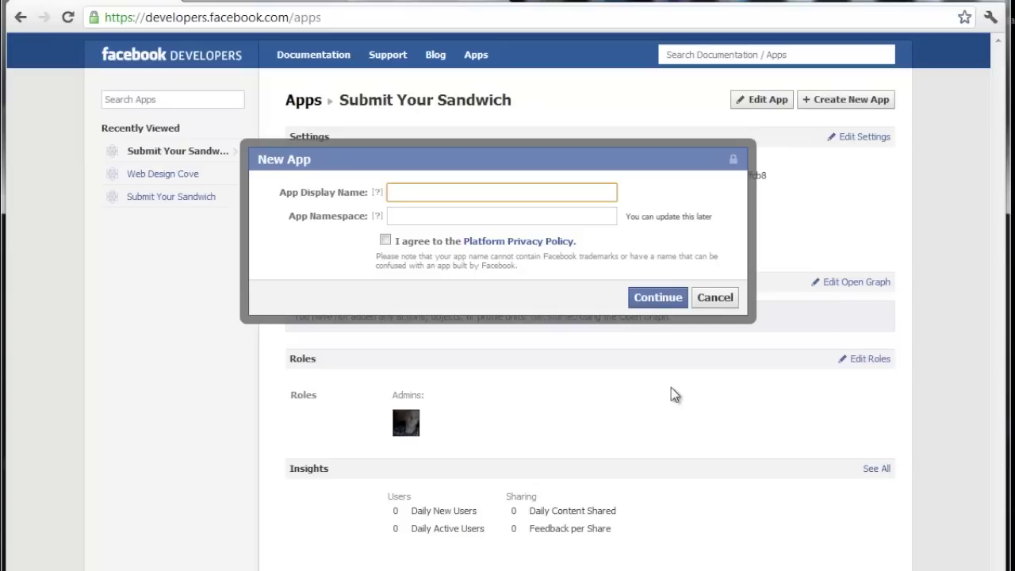
left_click(722, 301)
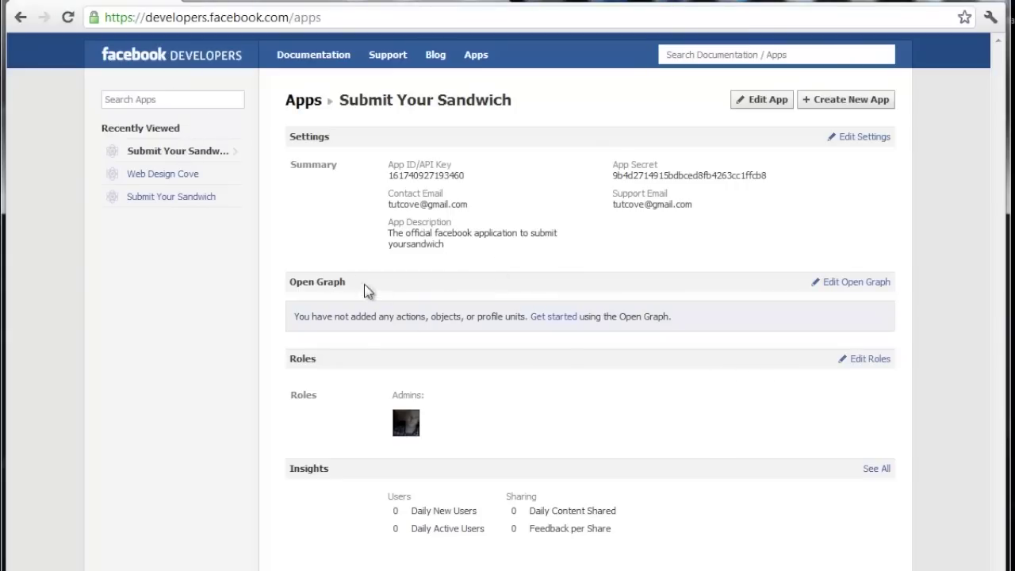
left_click(558, 318)
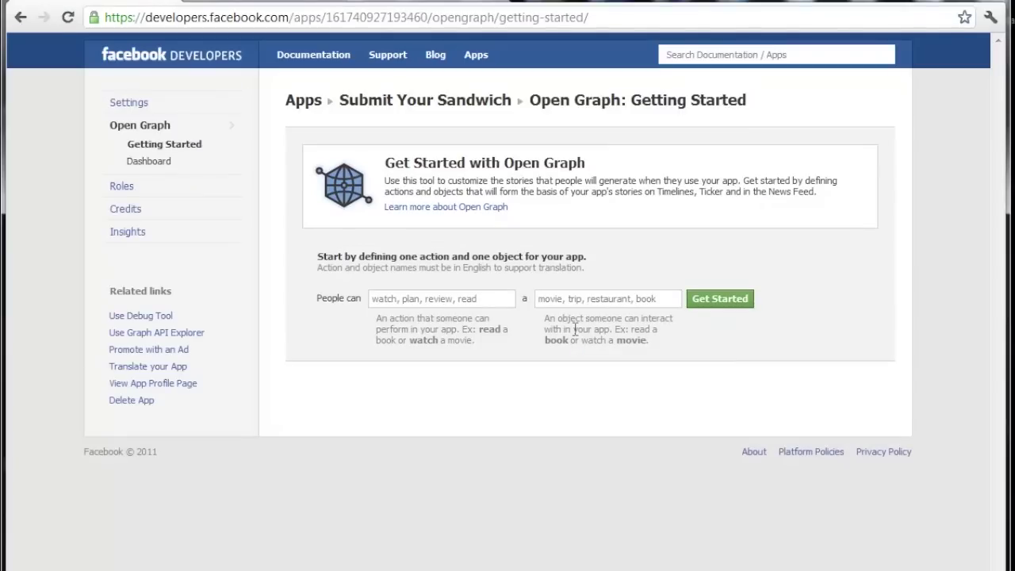
Create an Open Graph action 'watch' with the object 'movie'.
left_click(498, 297)
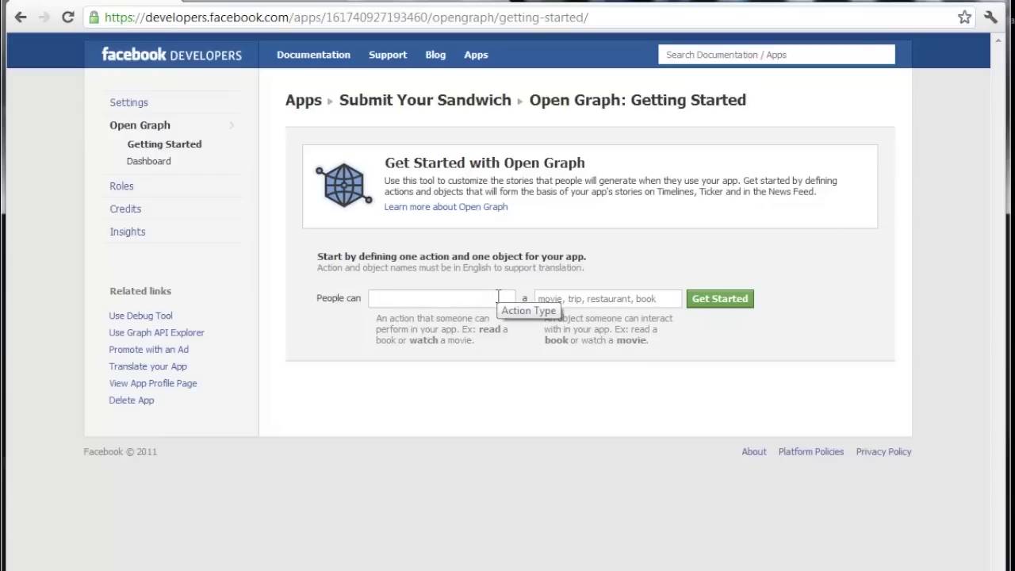
type("watch")
key("Tab")
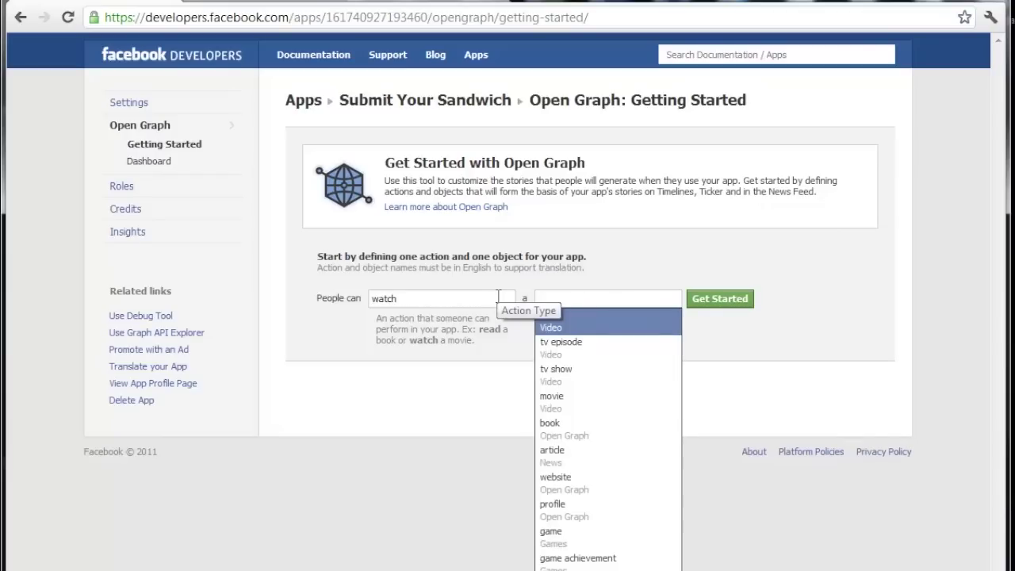
type("movie")
left_click(825, 261)
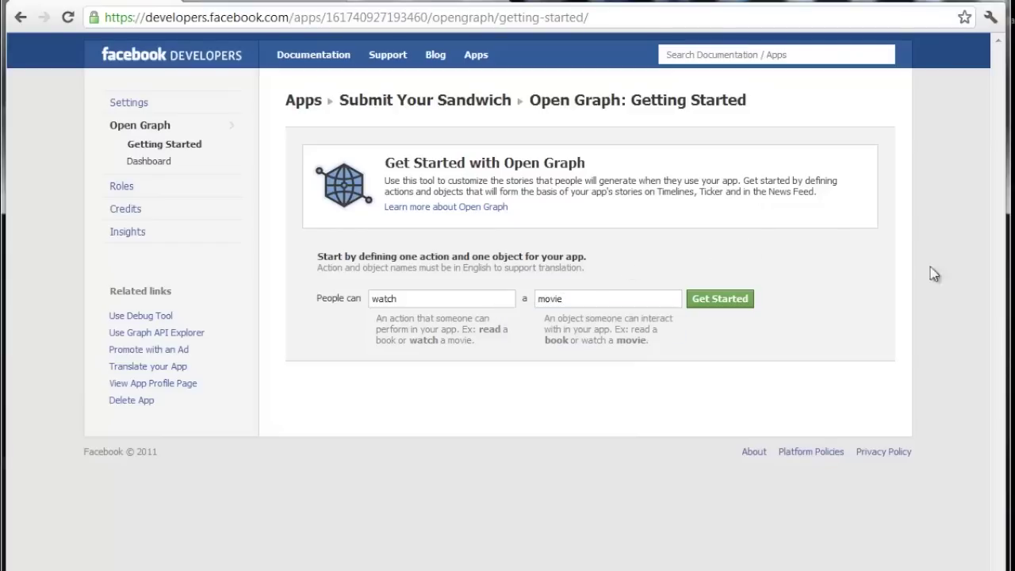
left_click(734, 308)
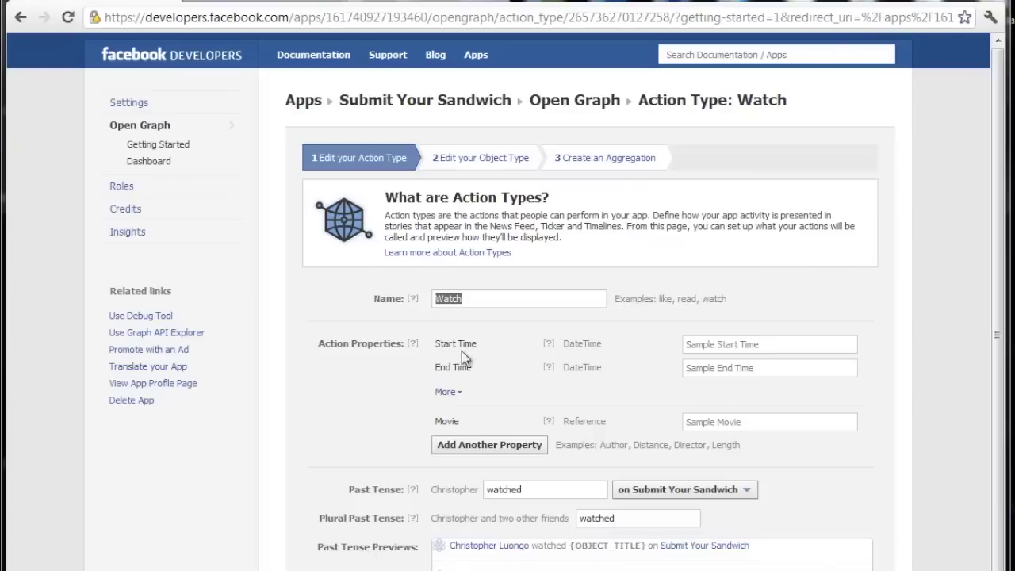
Rename the action type from Watch to Sys.
left_click(501, 302)
double_click(501, 301)
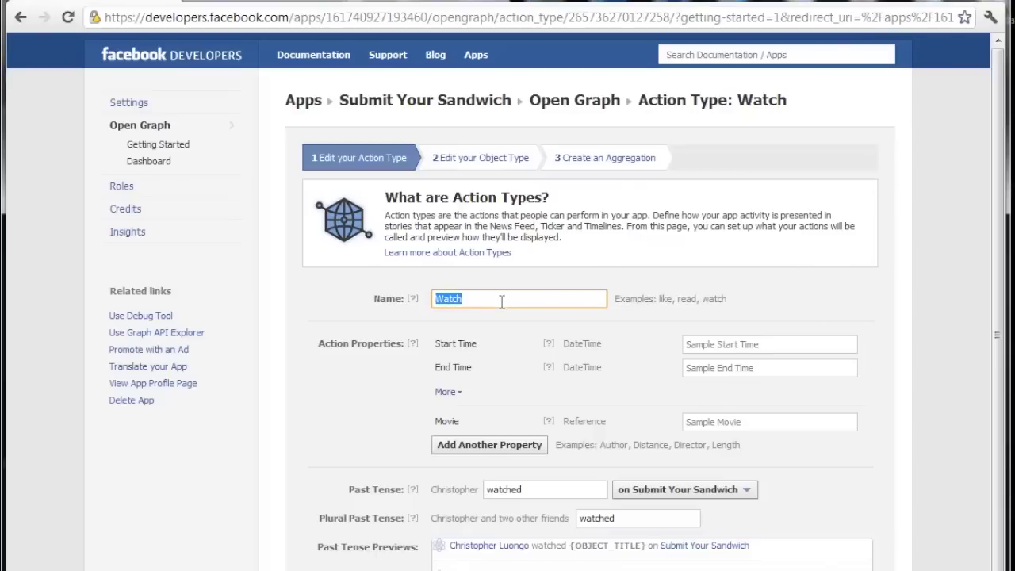
type("Sys")
left_click(805, 310)
Change the action's past tense from 'watched' to 'watches'.
scroll(806, 309, "down", 1)
left_click(553, 409)
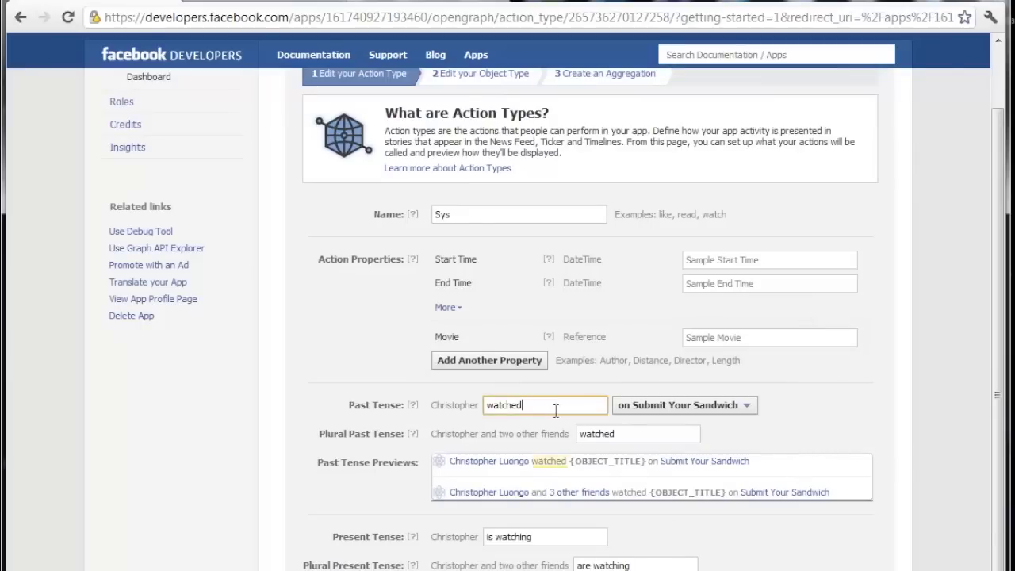
double_click(561, 407)
type("watches")
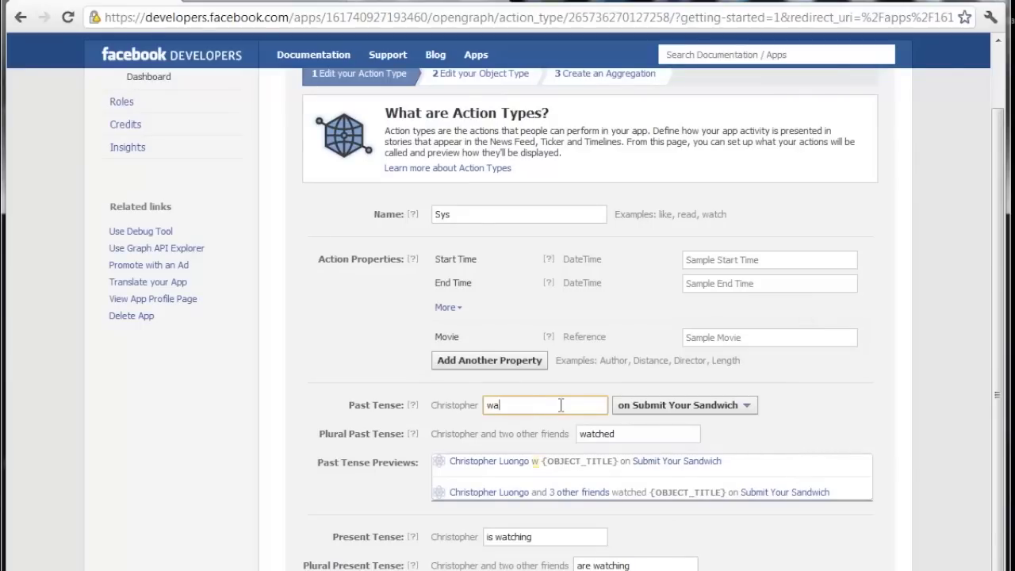
scroll(532, 321, "up", 1)
left_click(432, 170)
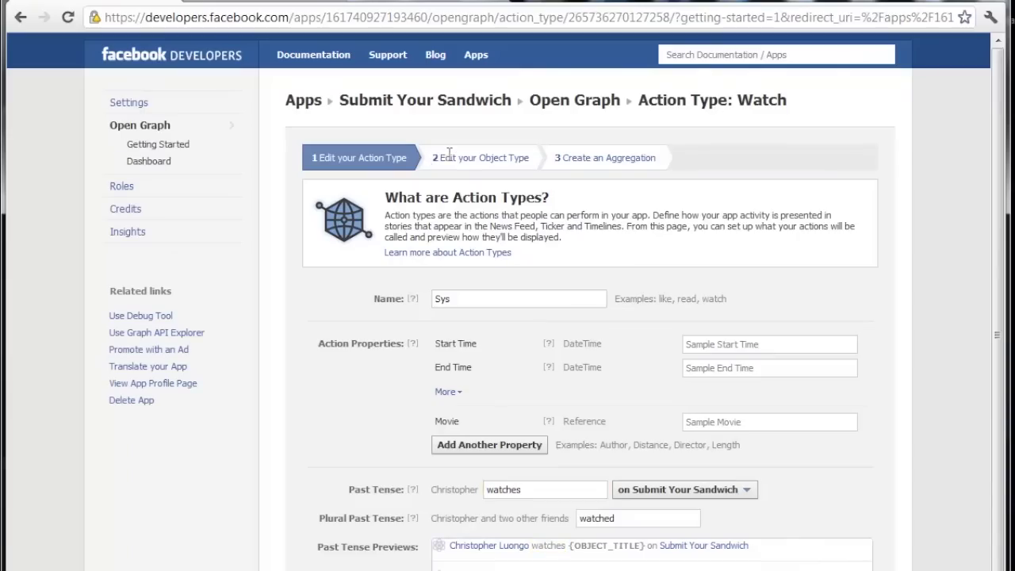
scroll(793, 483, "down", 3)
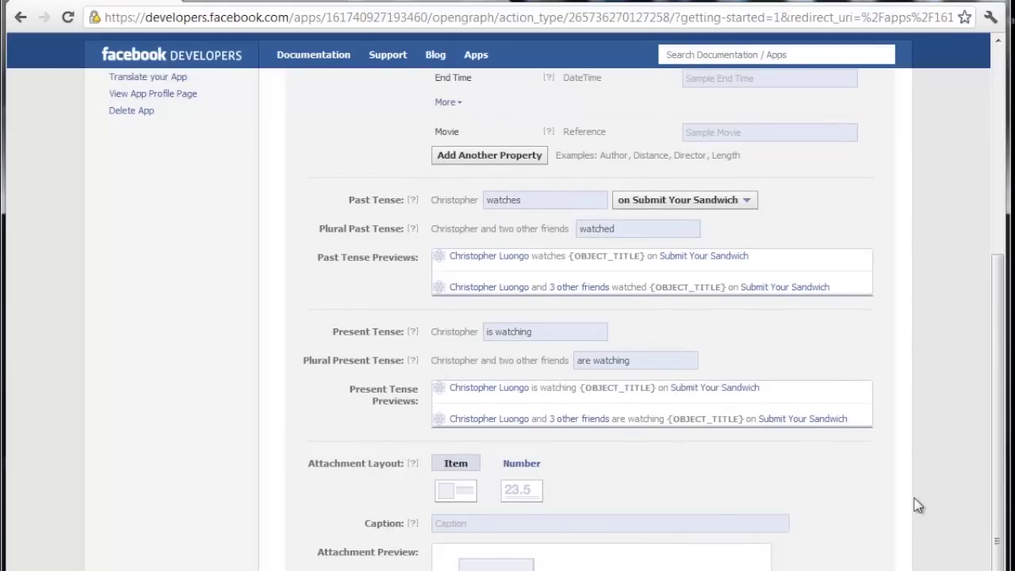
scroll(918, 506, "up", 5)
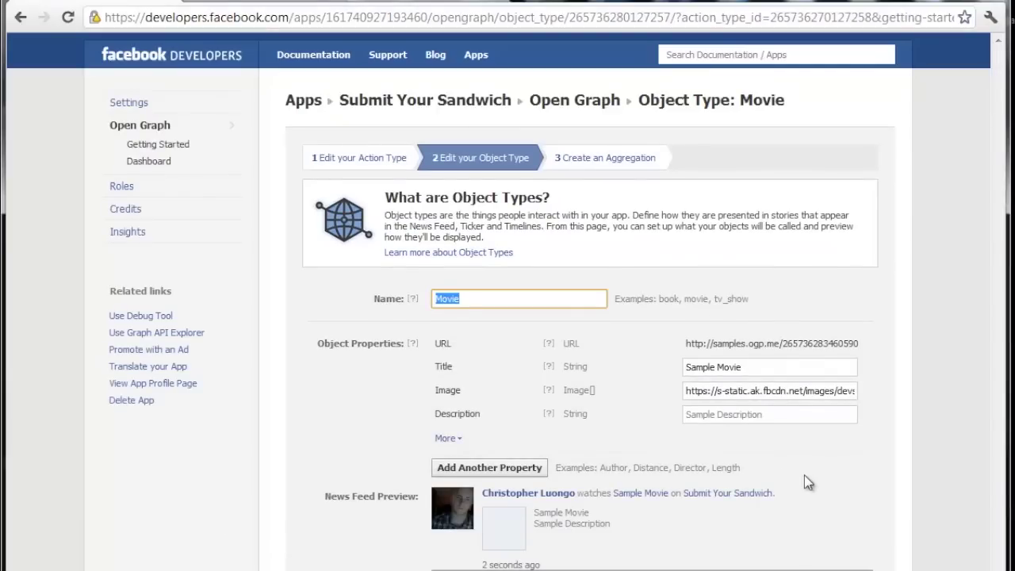
Replace the object type name Movie with Book and save it.
double_click(505, 299)
type("Book")
key("Return")
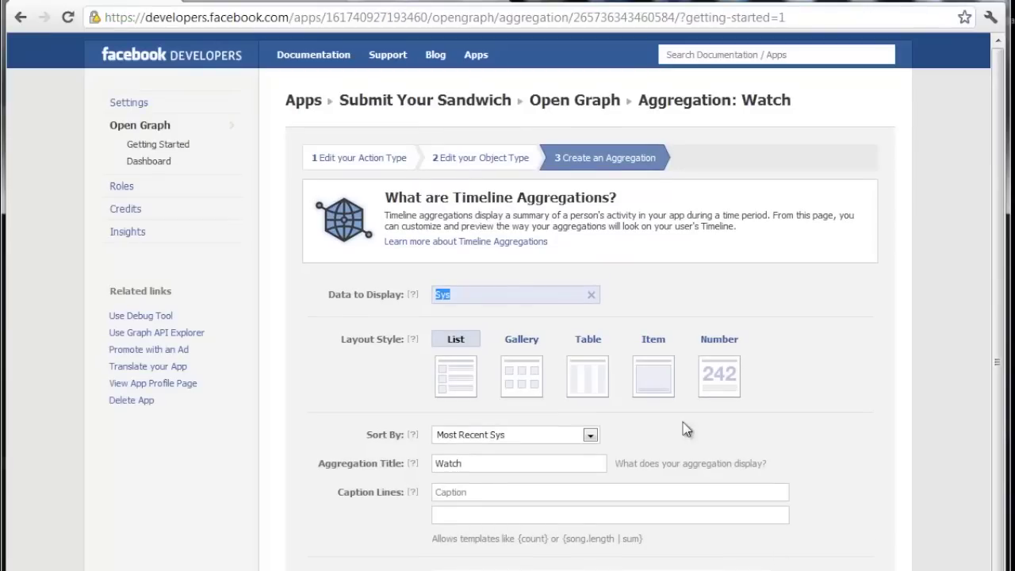
Set the Watch aggregation's layout style to Gallery.
left_click(514, 342)
scroll(852, 548, "down", 1)
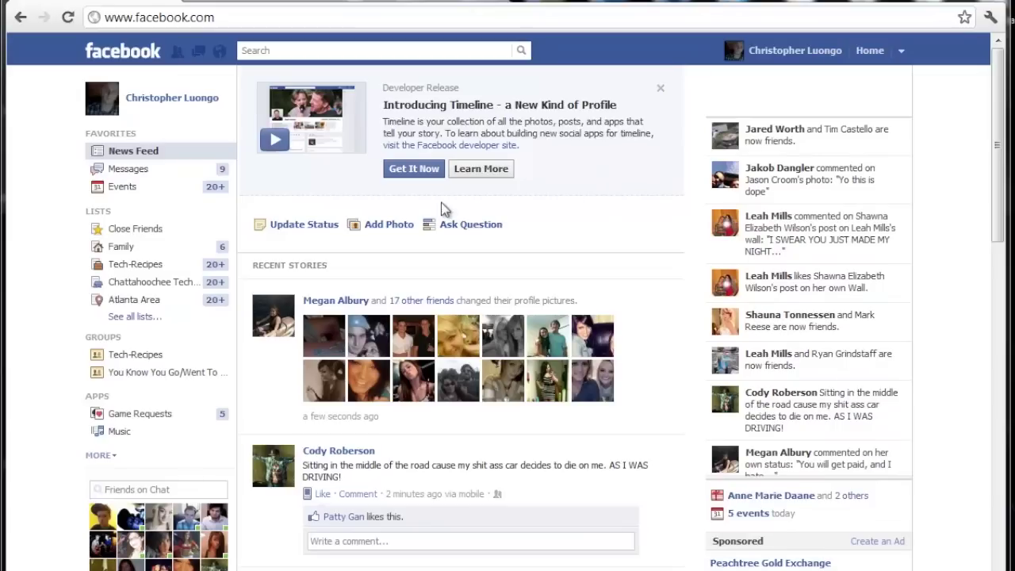
Enable the Timeline developer release from the Introducing Timeline banner.
left_click(417, 170)
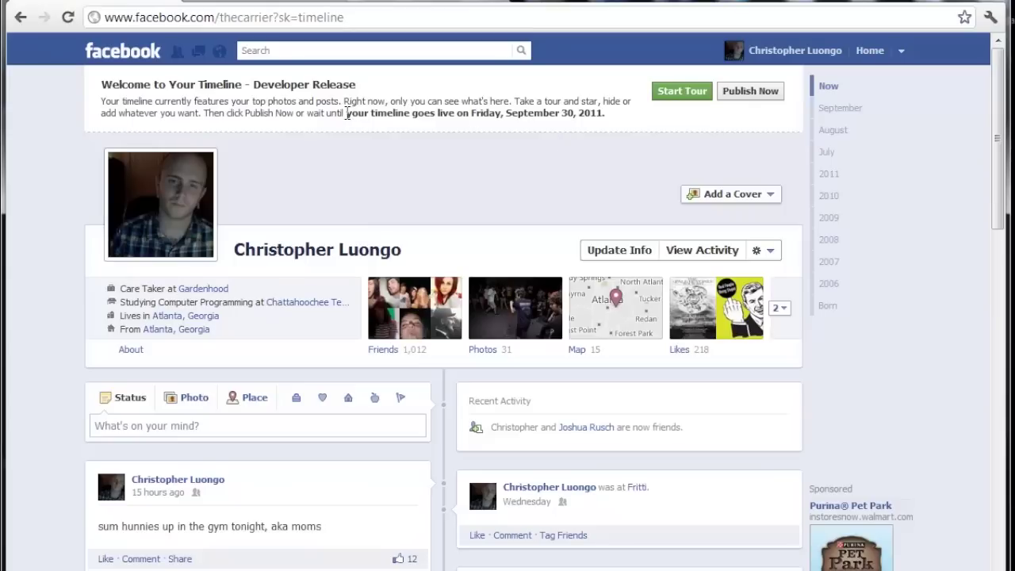
left_click_drag(347, 114, 613, 114)
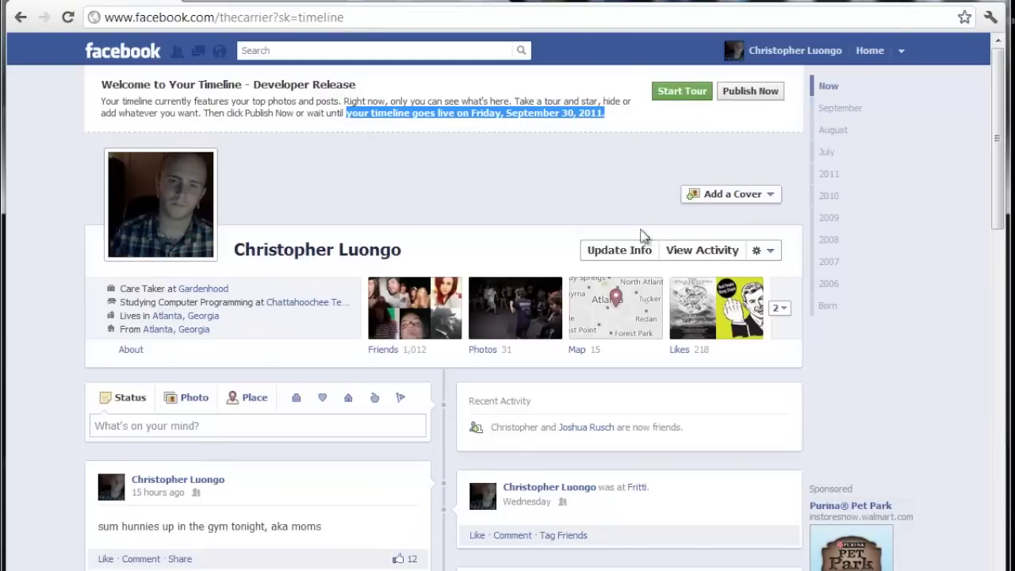
scroll(454, 410, "down", 1)
scroll(454, 410, "down", 2)
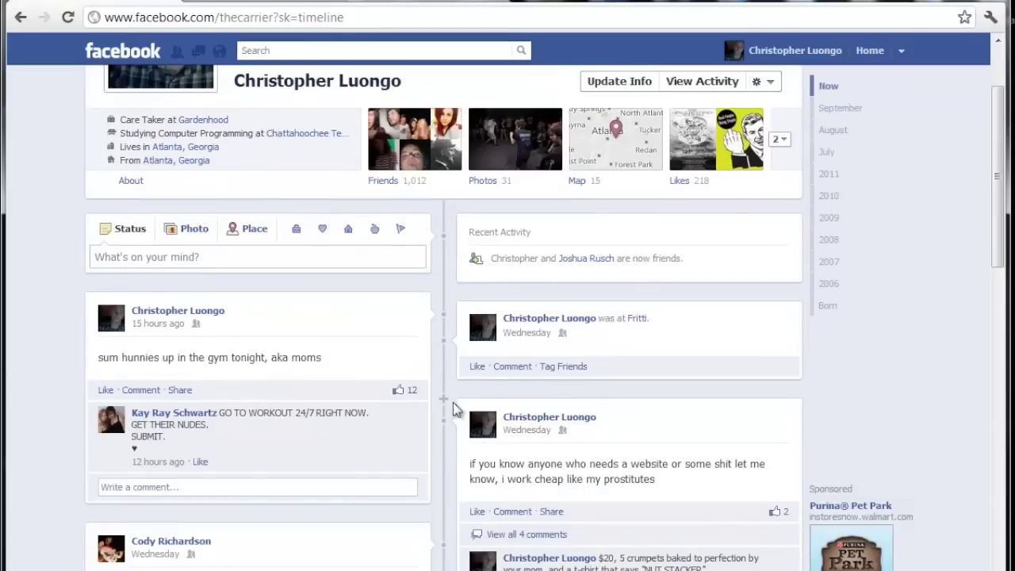
scroll(453, 408, "up", 3)
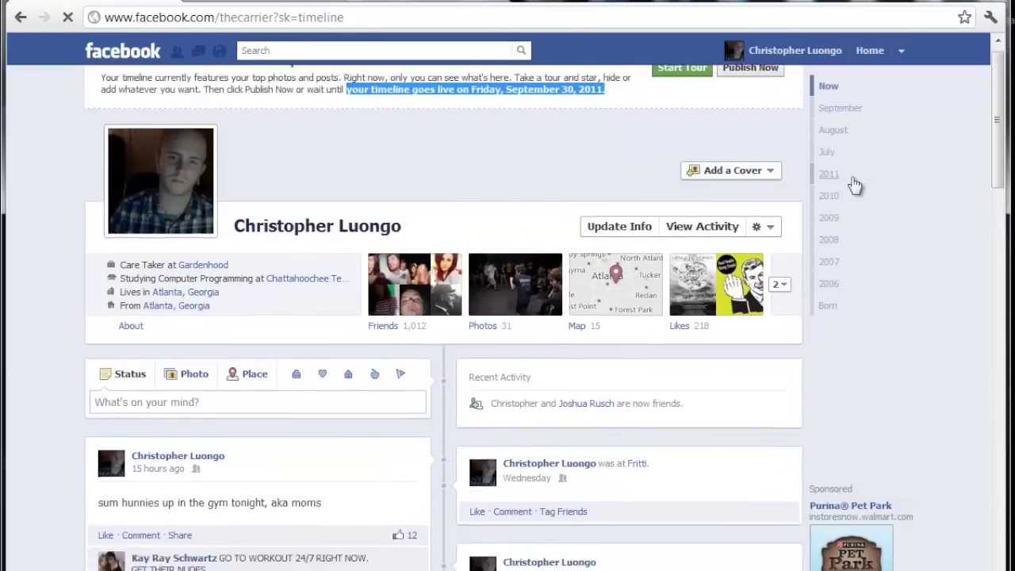
left_click(853, 181)
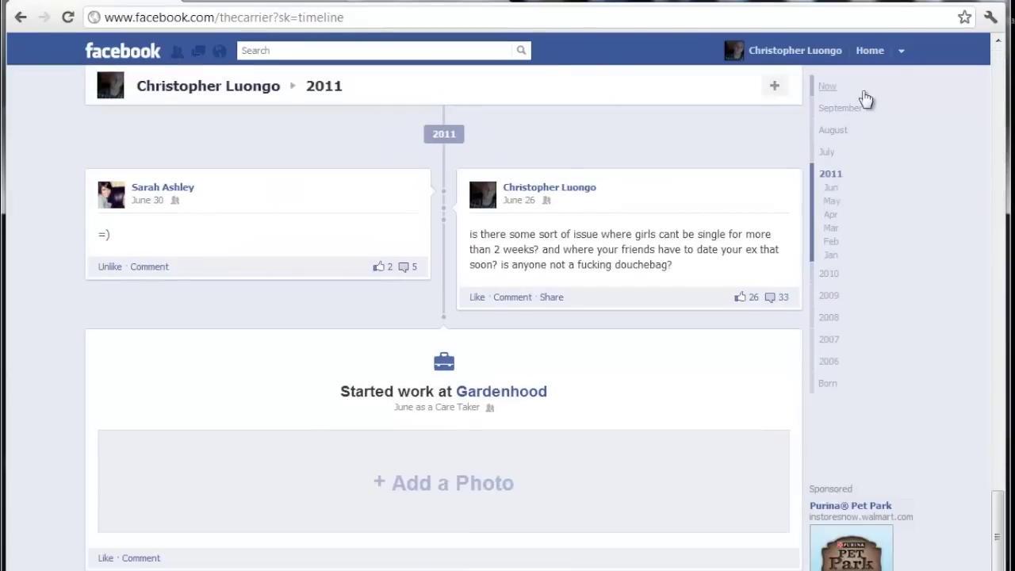
left_click(846, 87)
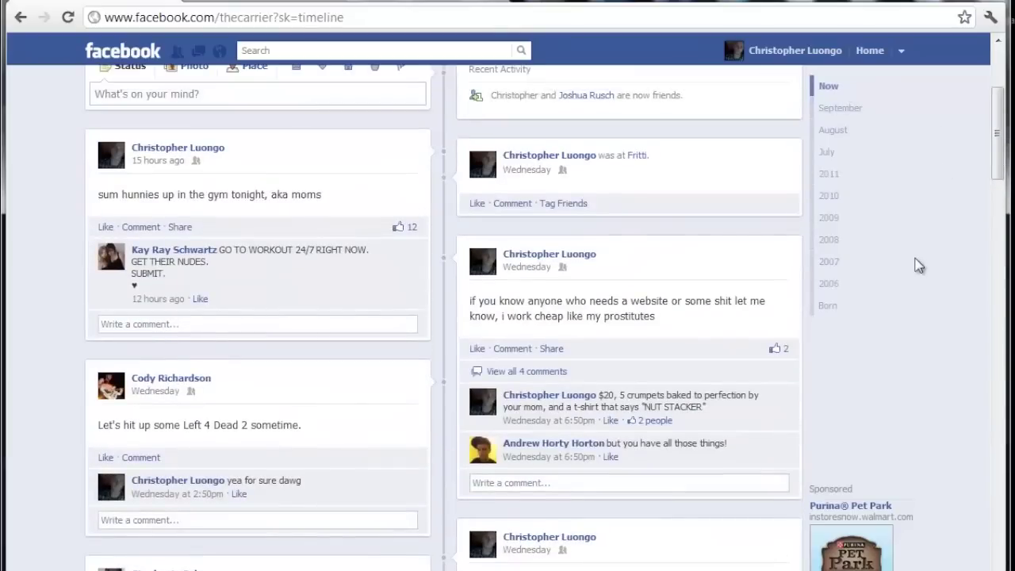